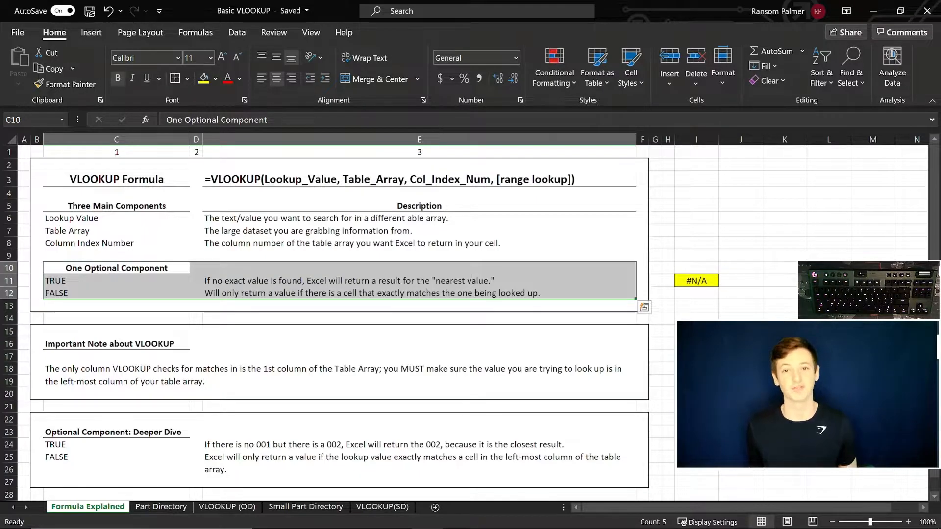
left_click_drag(116, 433, 588, 464)
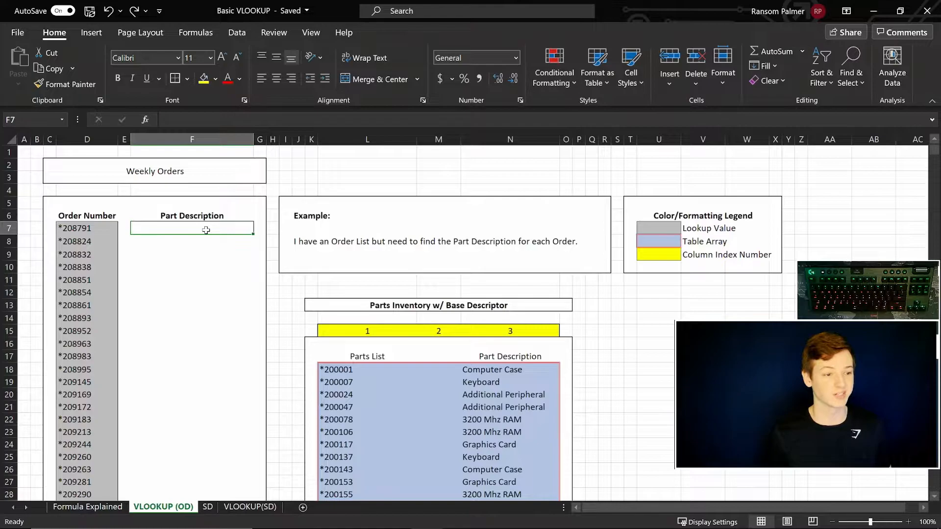
Start a VLOOKUP formula in F7 that uses the first order number in D7 as the lookup value
type("=")
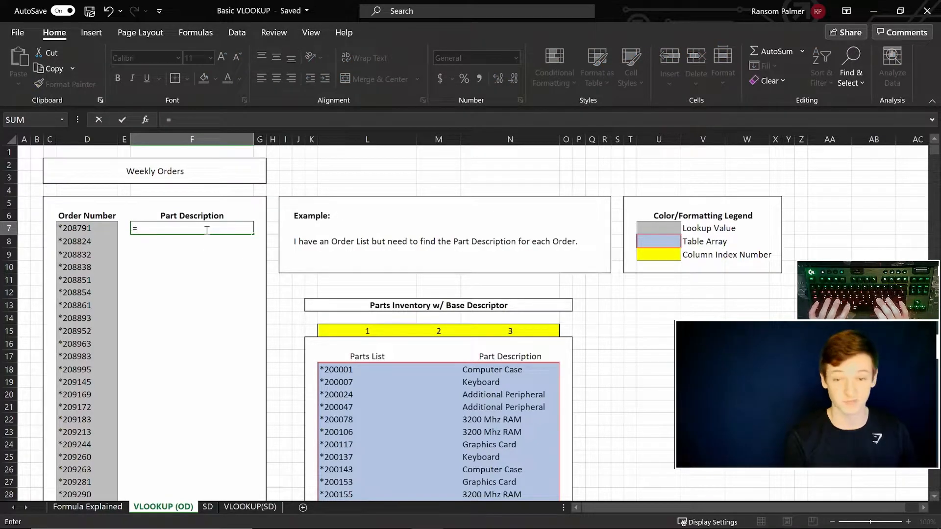
type("VLOO")
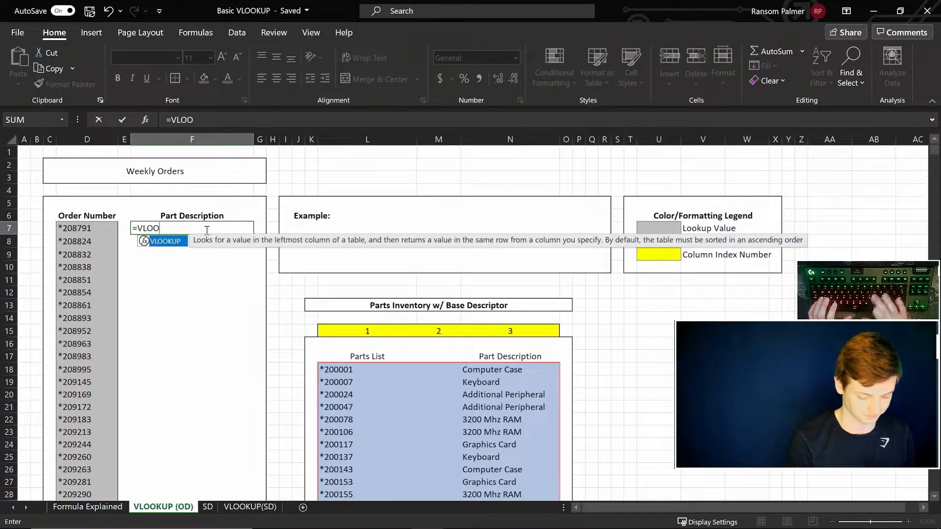
type("KUP(")
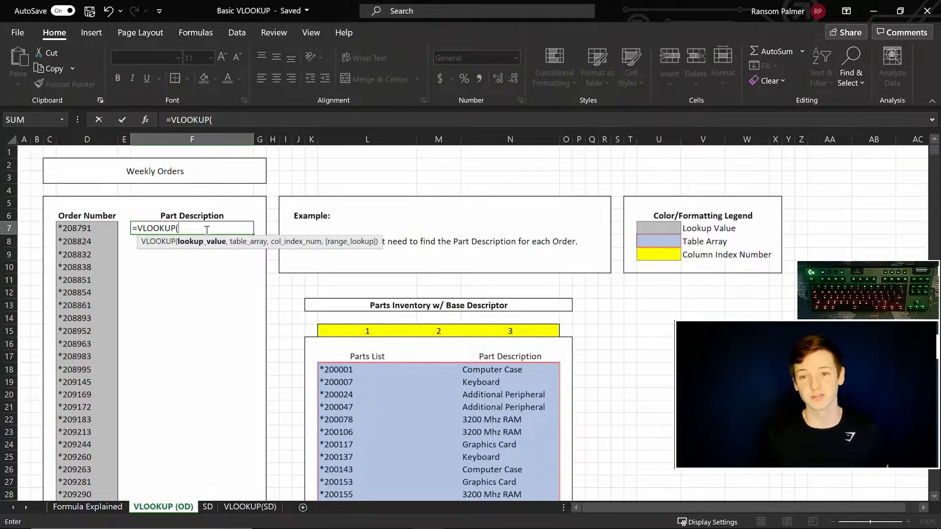
left_click(92, 228)
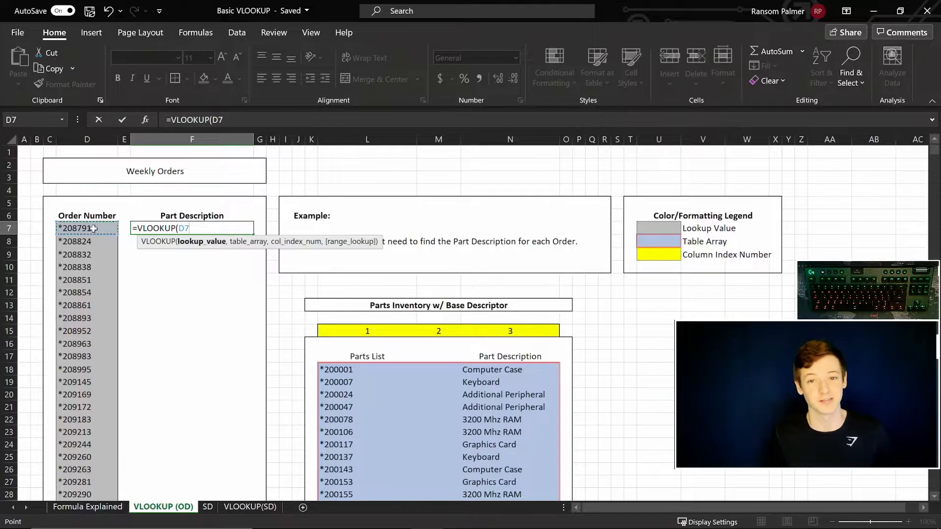
type(",")
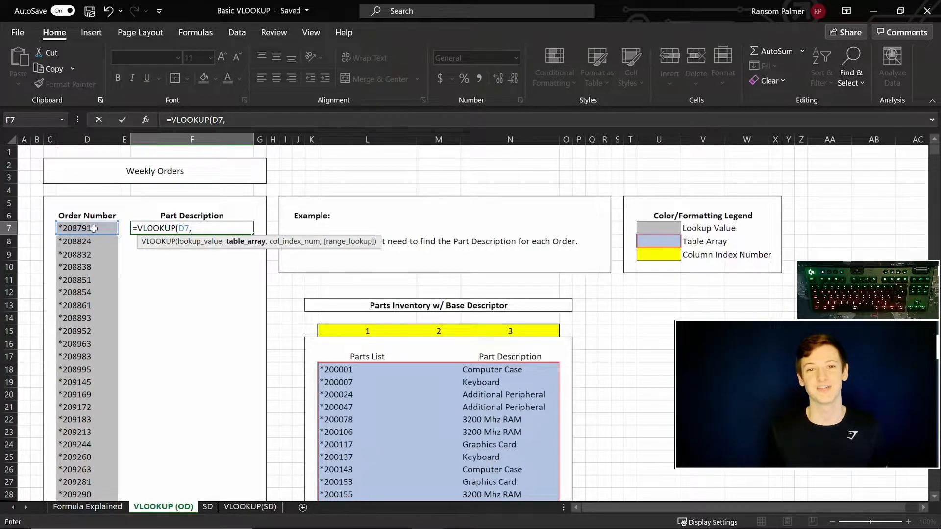
Complete the F7 formula with table array L18:N1014, column index 3 and FALSE for an exact match
left_click(236, 122)
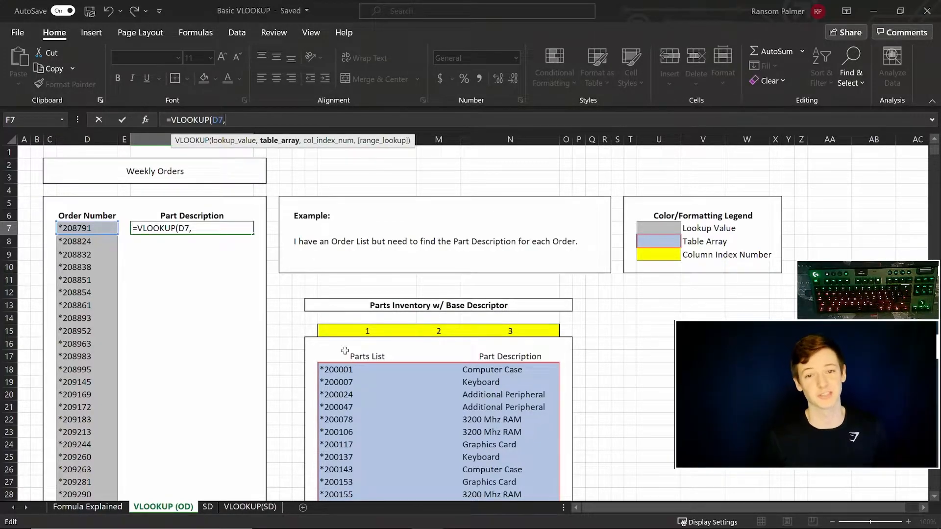
left_click(356, 368)
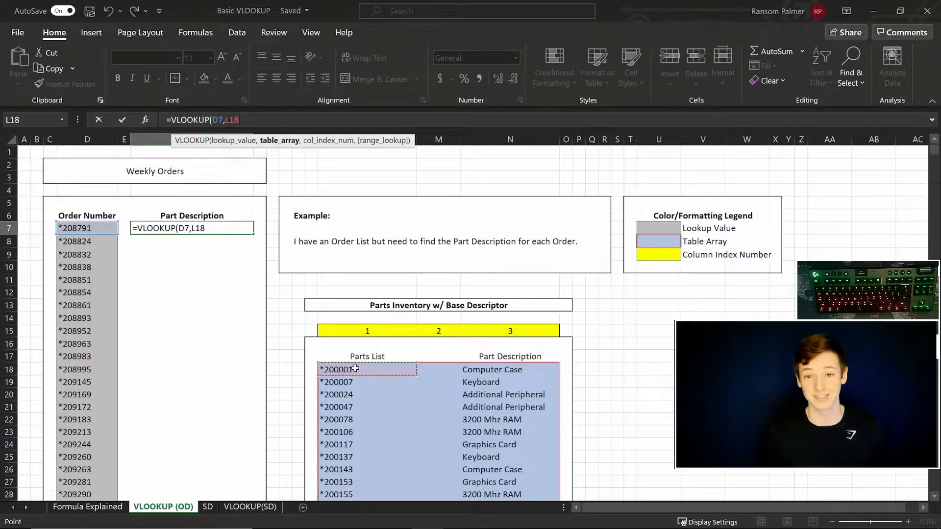
left_click_drag(356, 368, 511, 478)
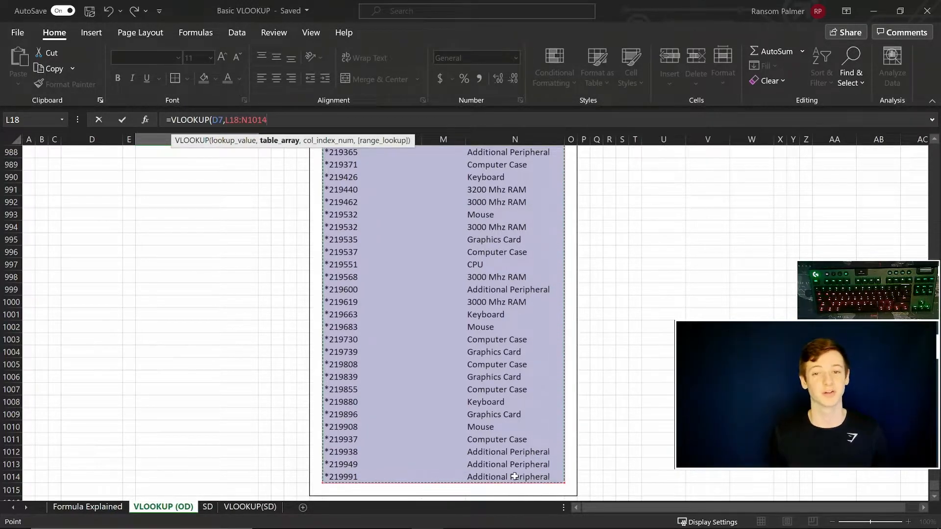
type(",")
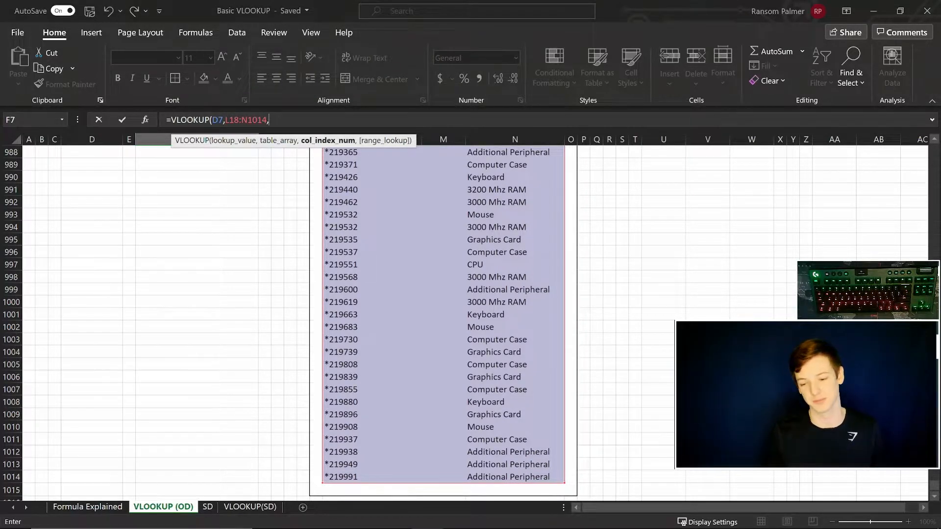
key("ctrl+BackSpace")
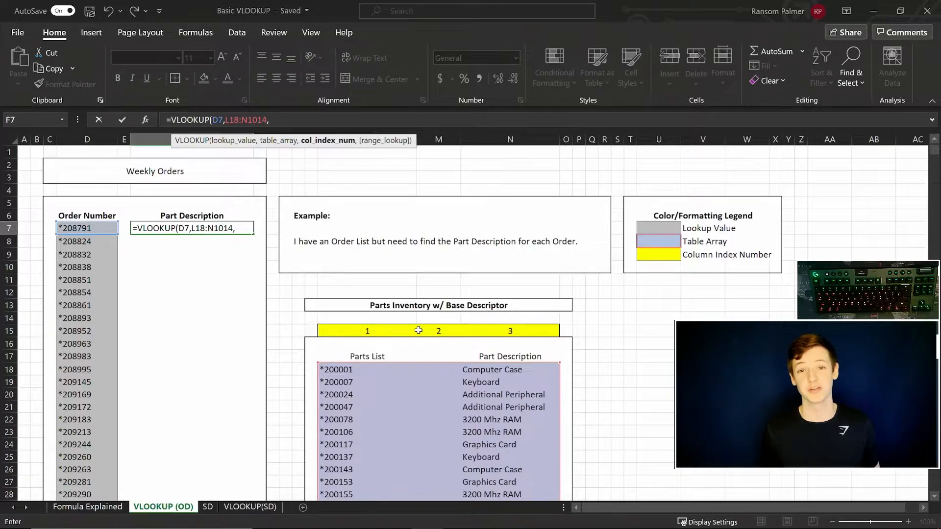
type("3,")
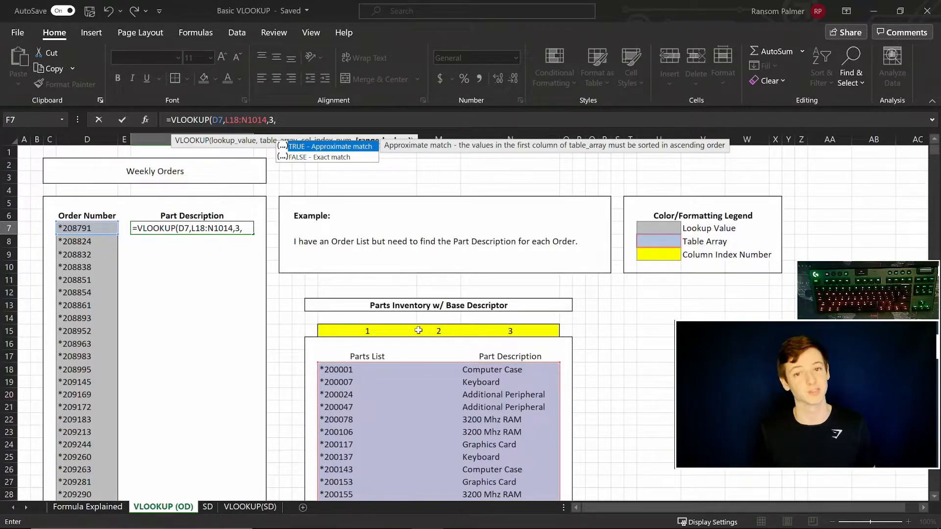
type("FALSE)")
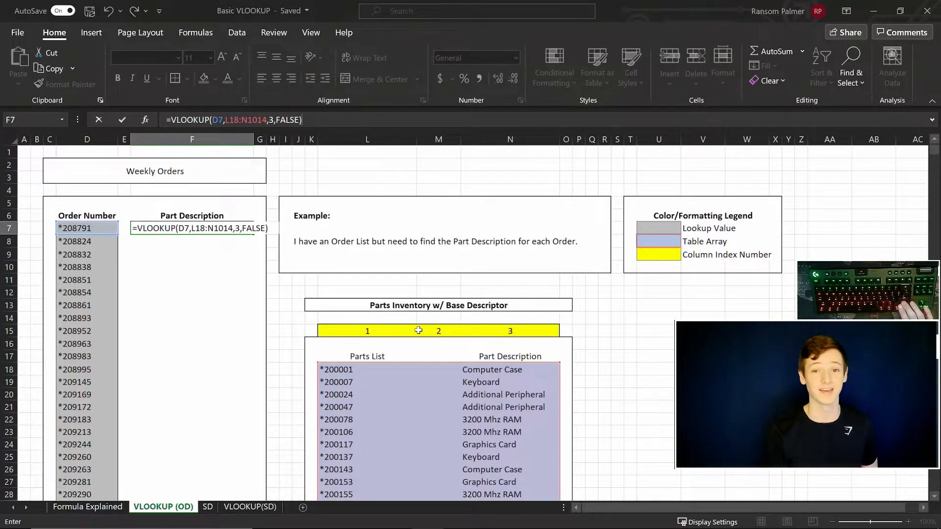
key("Return")
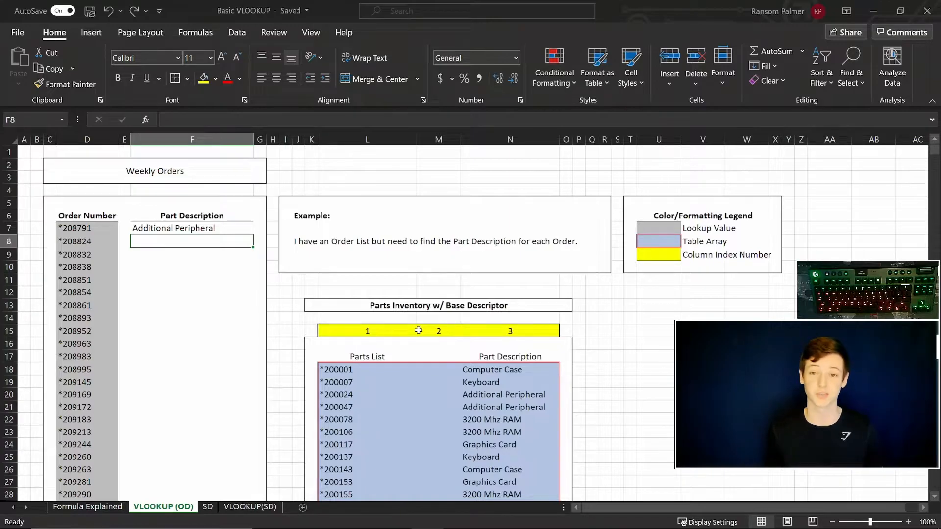
Fill the VLOOKUP formula from F7 down the Part Description column to F106
left_click(206, 231)
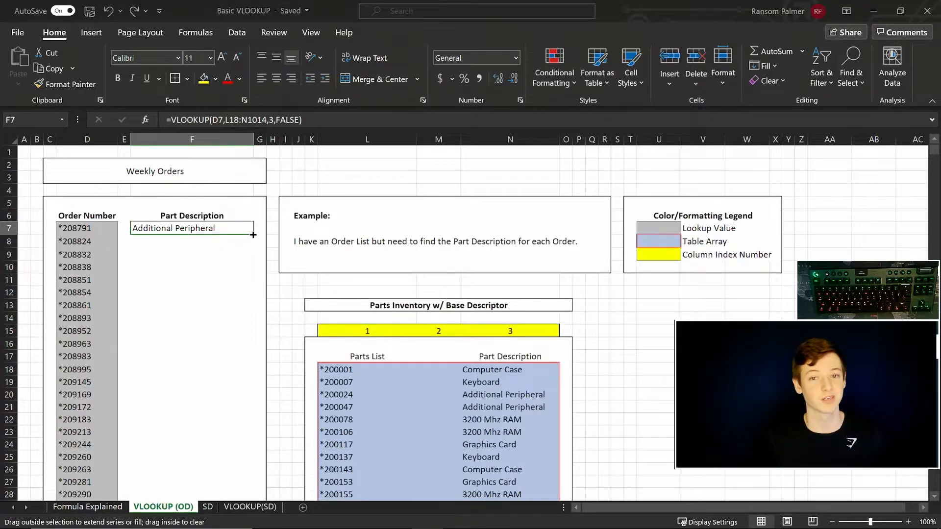
mouse_move(253, 235)
left_mouse_down()
mouse_move(259, 298)
mouse_move(236, 526)
mouse_move(253, 232)
left_mouse_up()
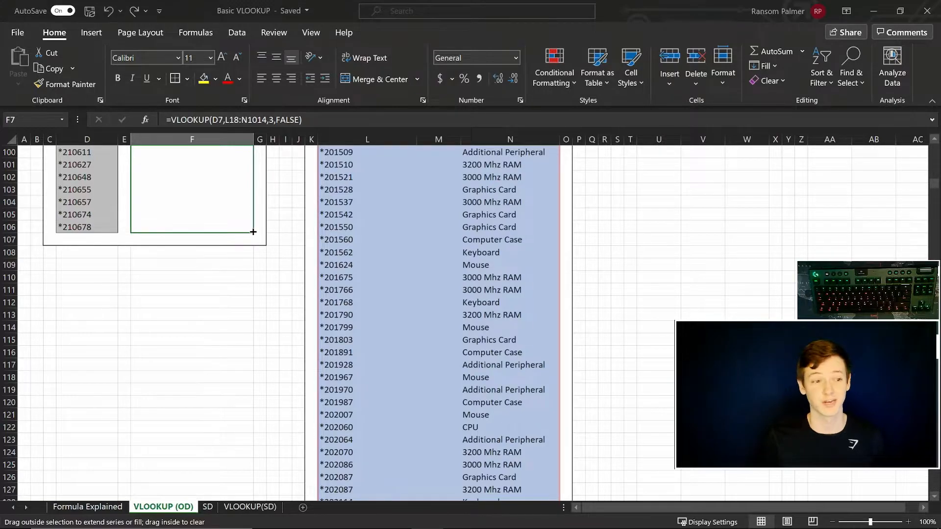
left_click_drag(253, 232, 253, 232)
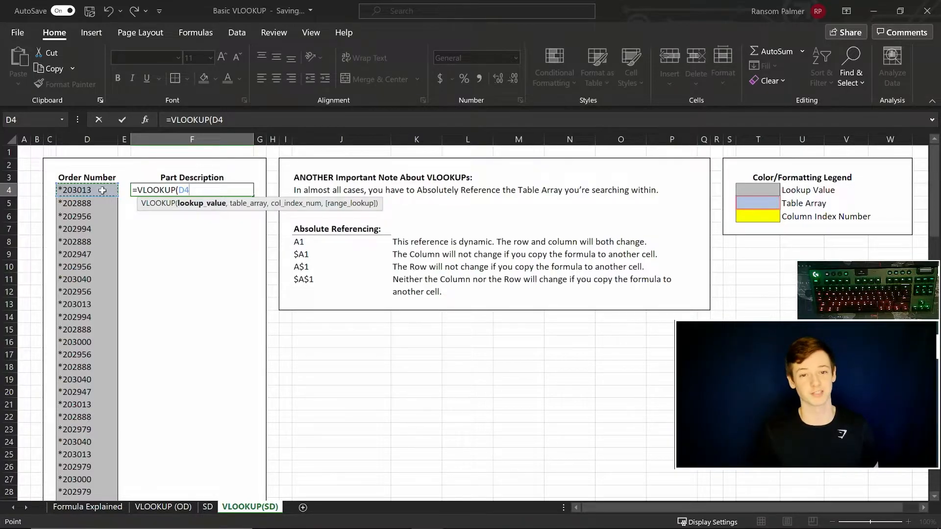
Complete the VLOOKUP formula in F4 with table array C7:E15 from the SD sheet, column index 3 and FALSE
type(",")
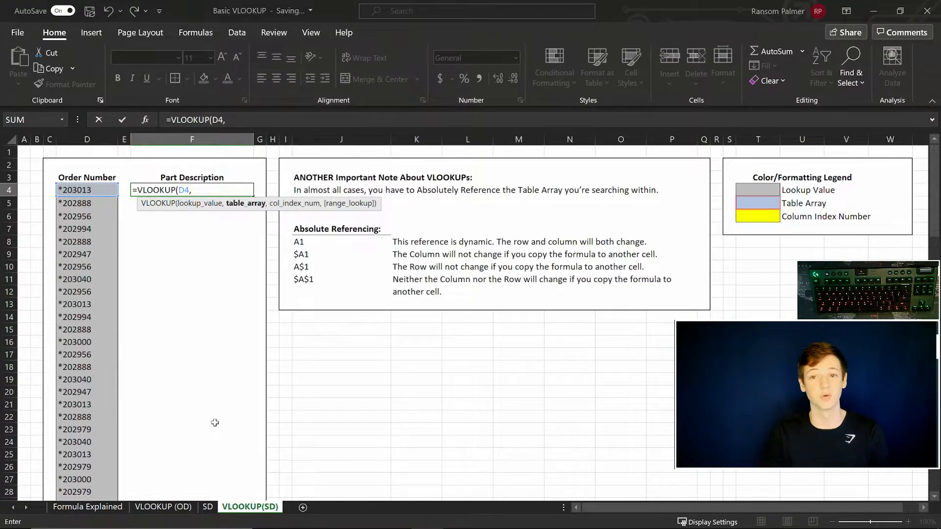
left_click(207, 509)
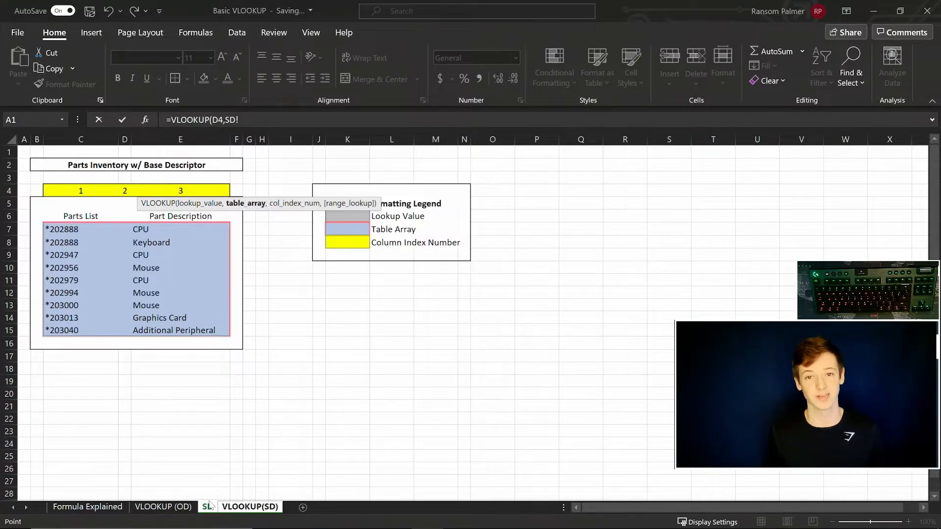
left_click_drag(94, 229, 176, 331)
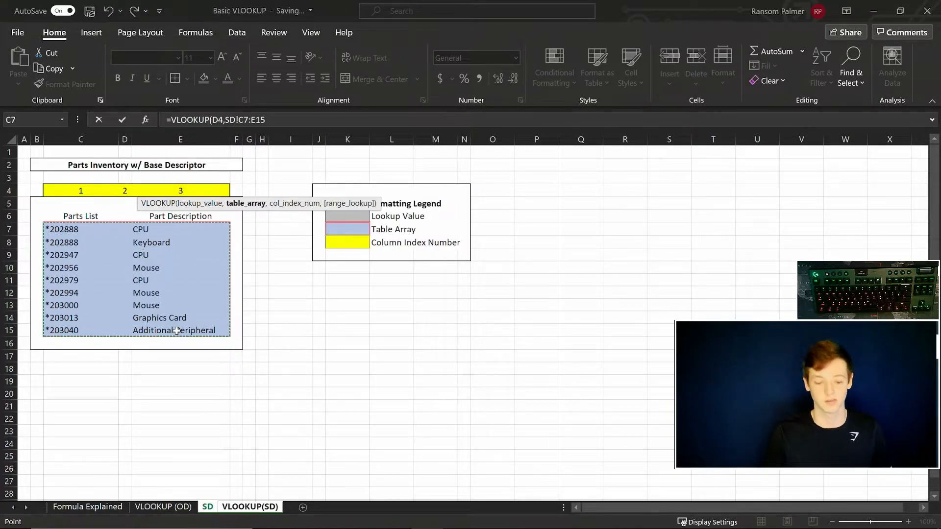
type(",")
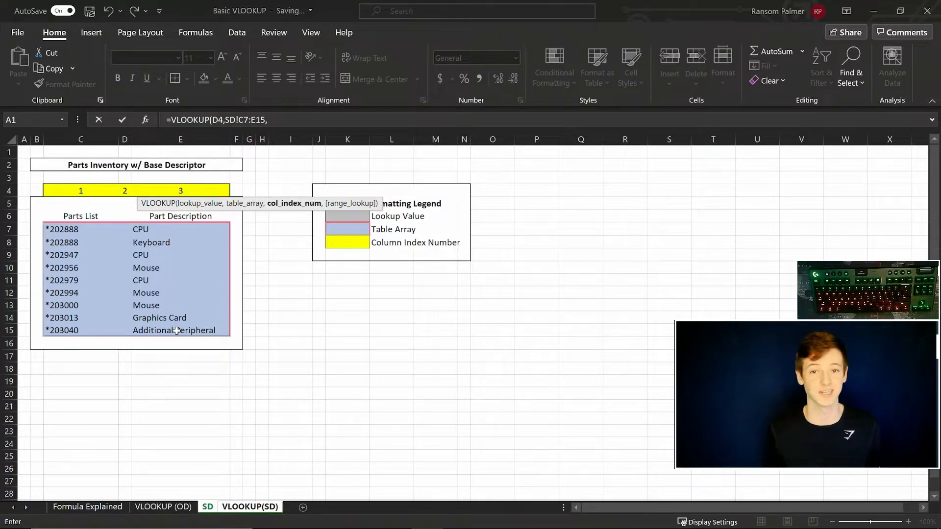
type("3,FALSE)")
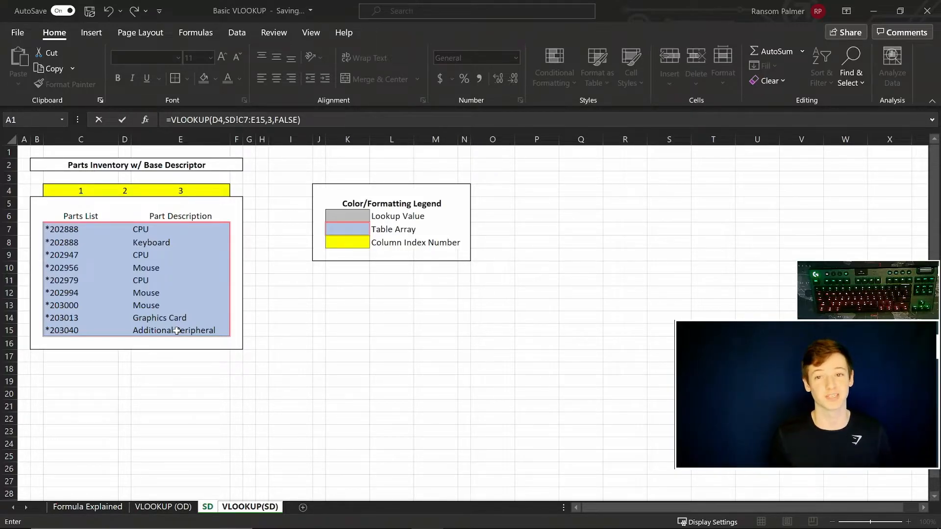
key("Return")
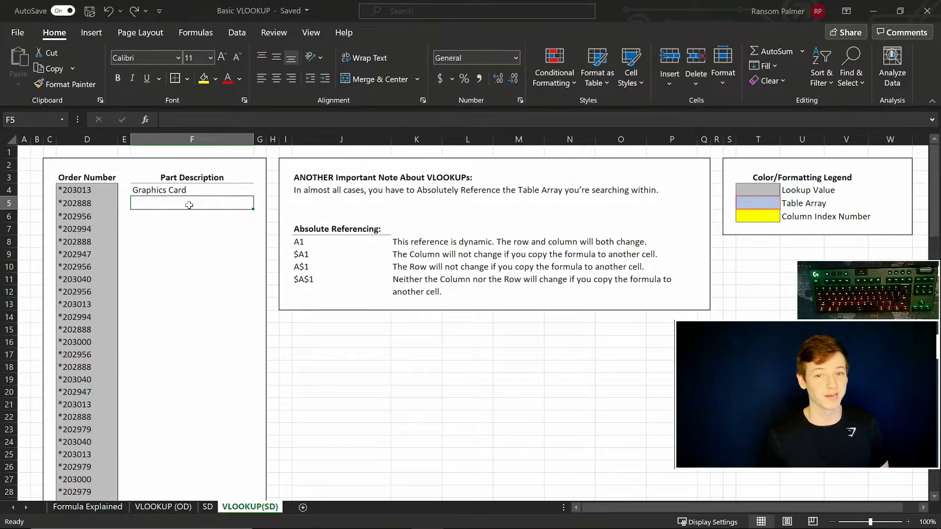
Make the table array in the F4 formula absolute, as SD!$C$7:$E$15
left_click(187, 189)
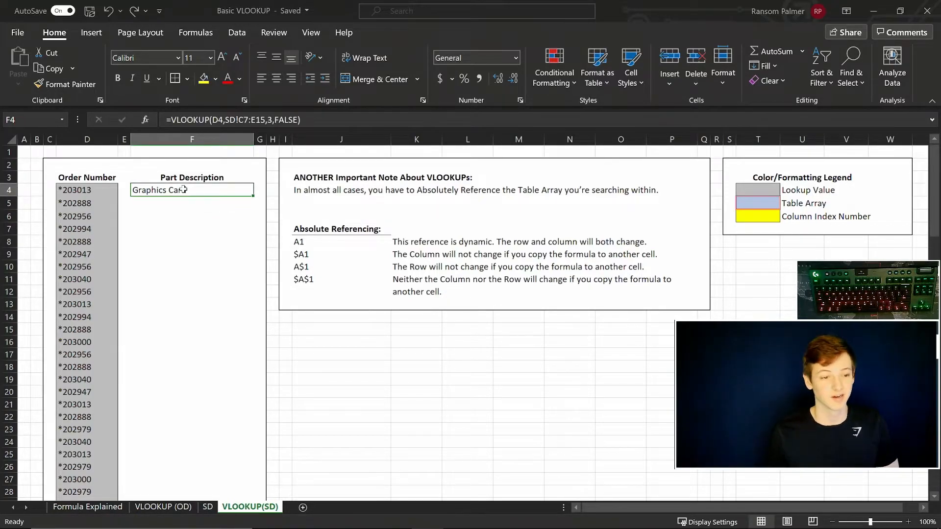
left_click(244, 121)
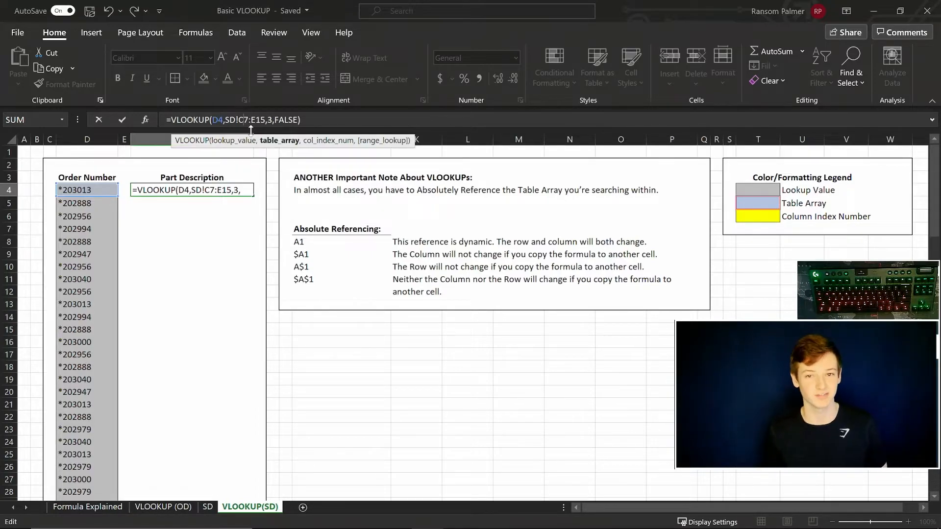
key("F4")
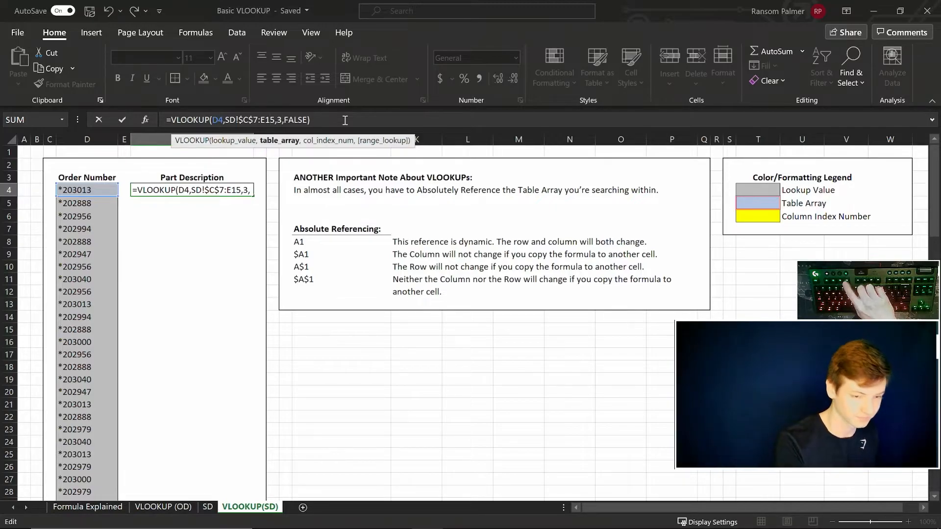
key("F4")
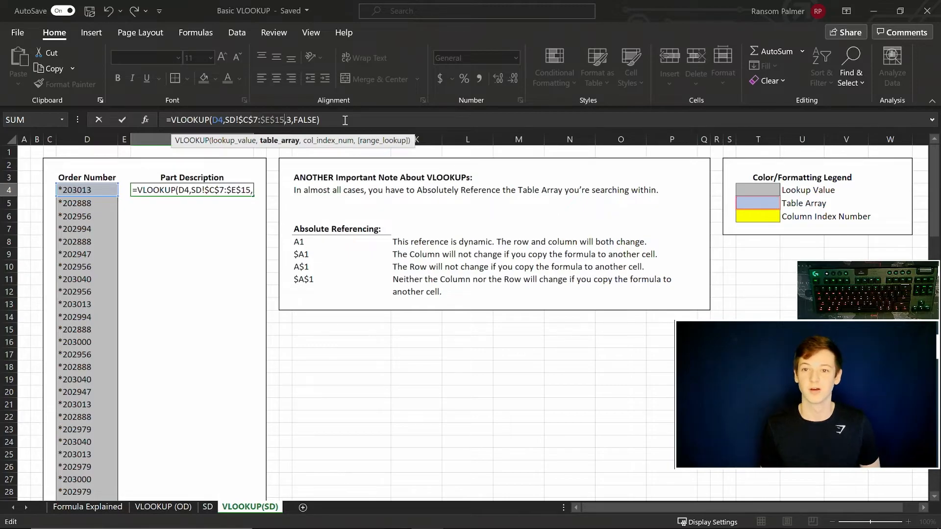
key("Return")
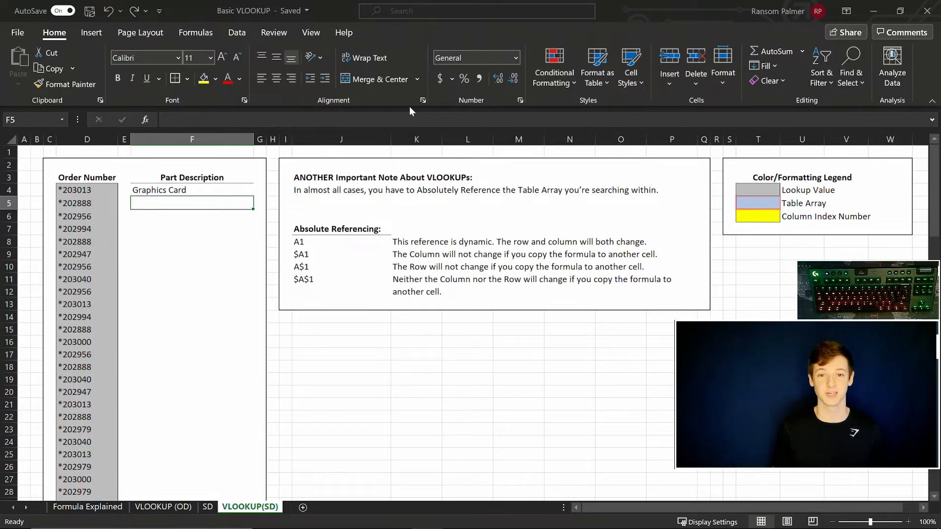
Copy the VLOOKUP in F4 and paste only its formula into F5:F103 of the Part Description column
left_click(205, 193)
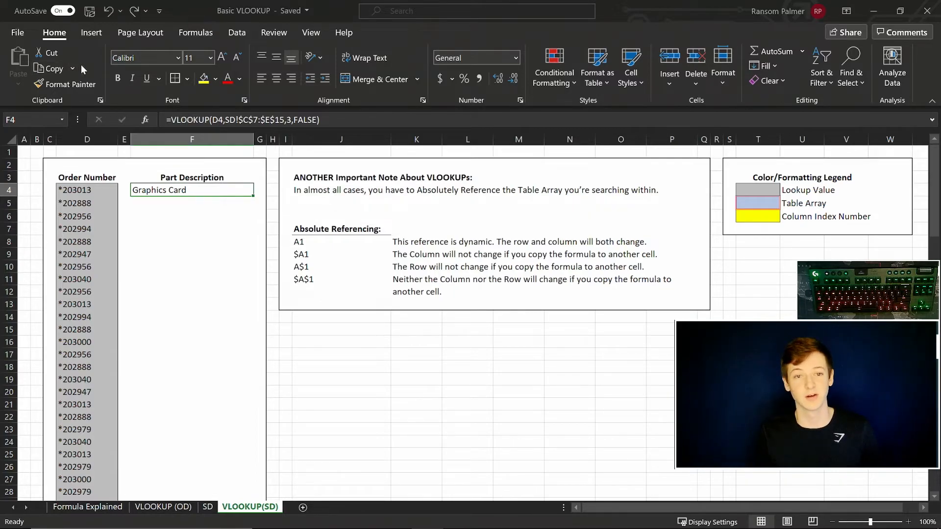
left_click(59, 71)
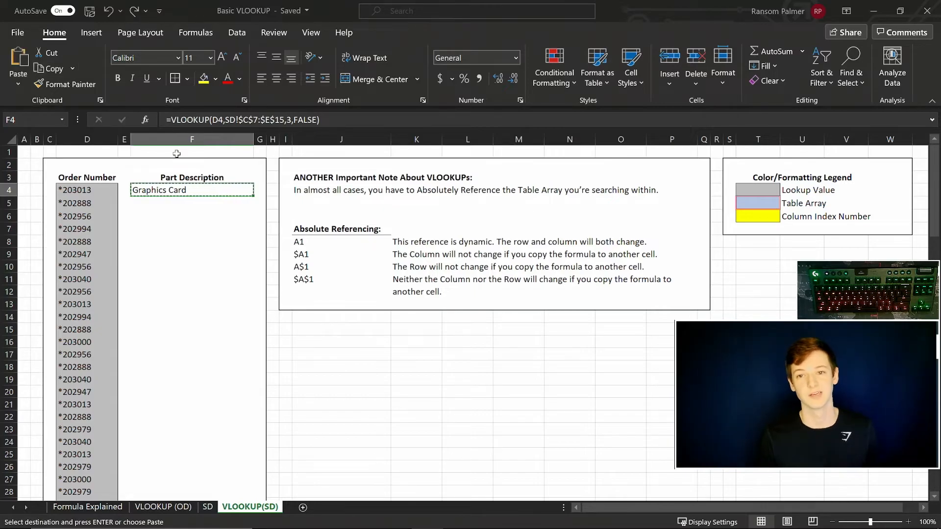
left_click_drag(183, 204, 186, 359)
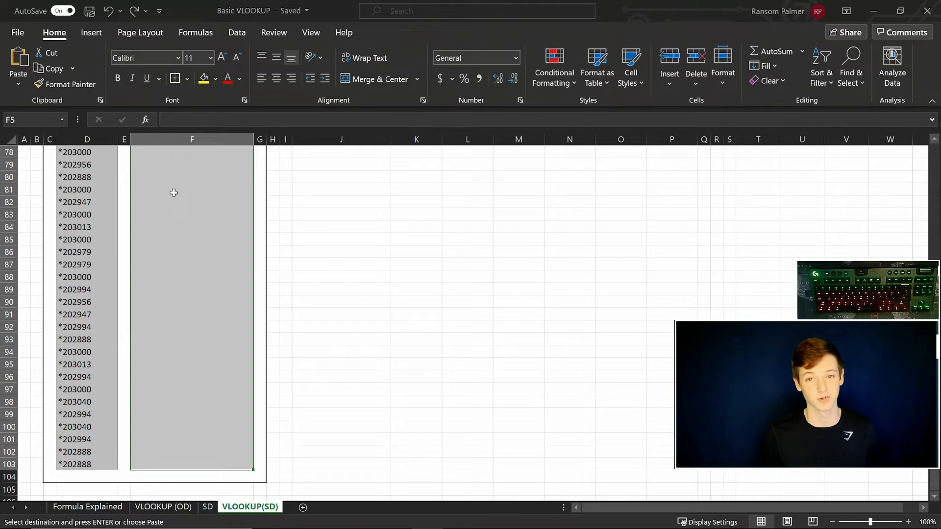
left_click(18, 85)
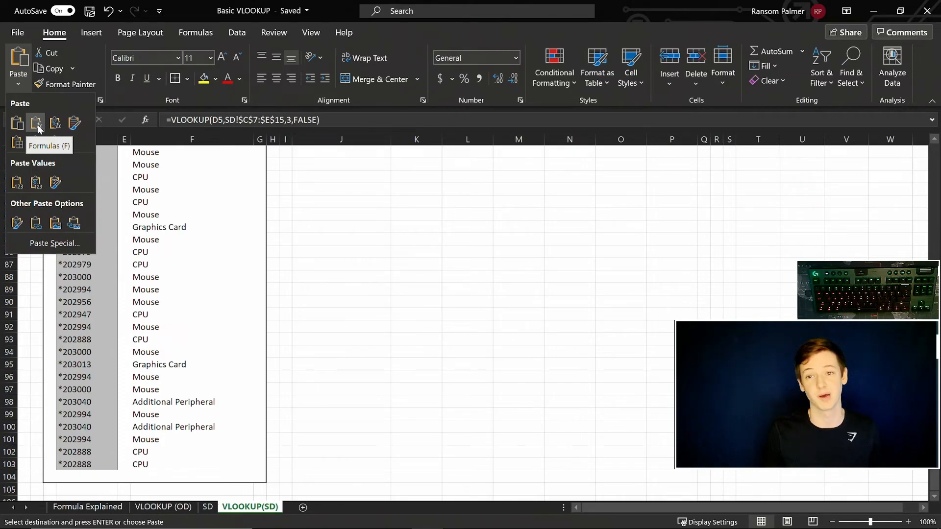
left_click(38, 127)
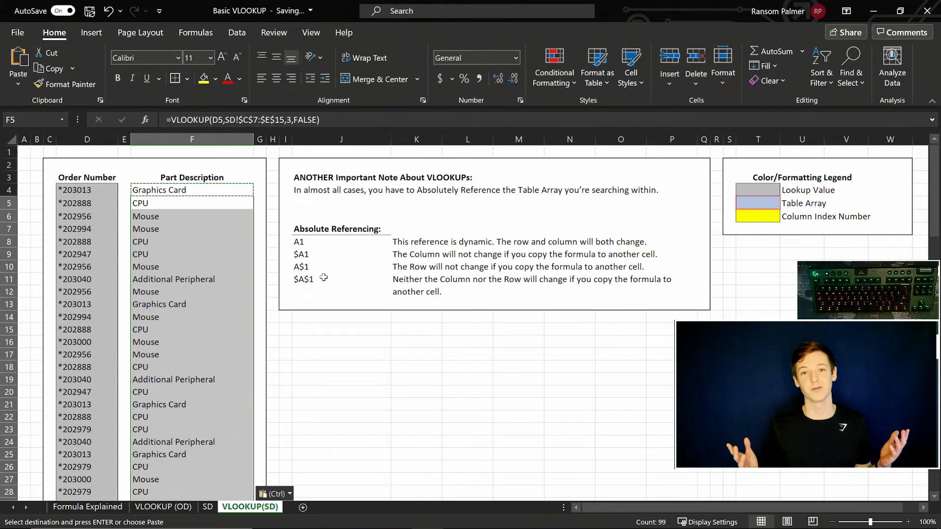